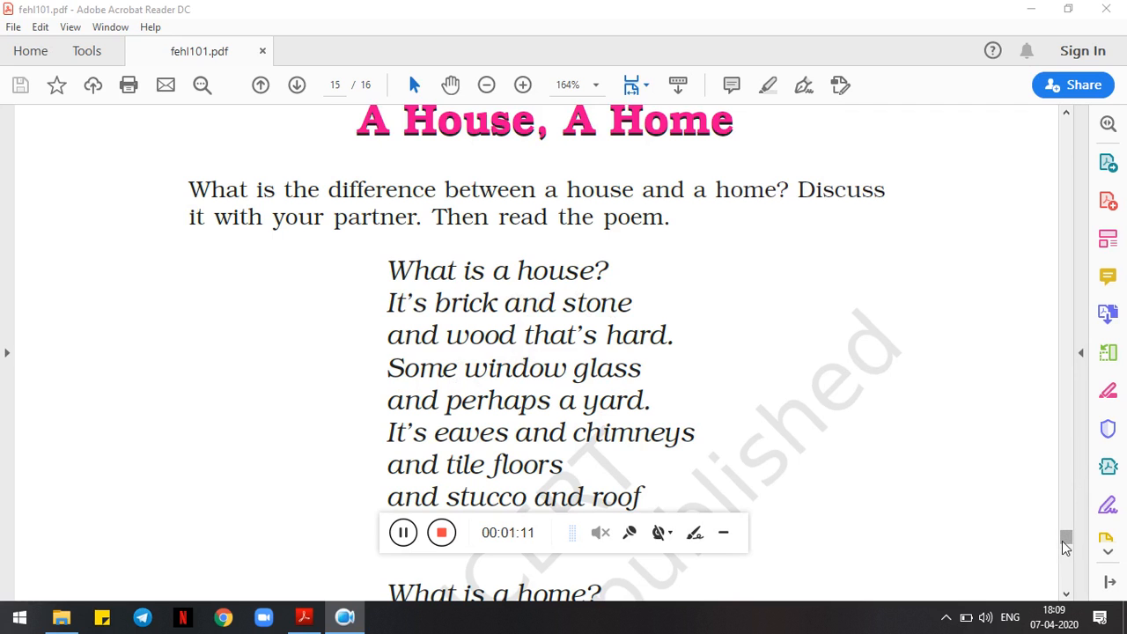
left_click_drag(1066, 537, 1066, 548)
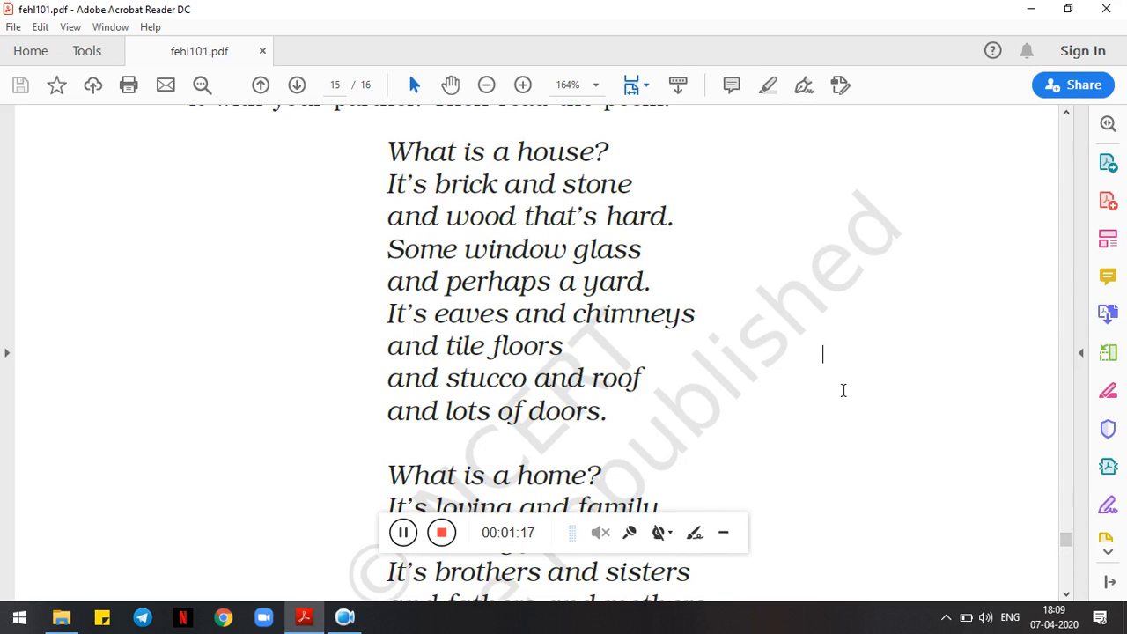
left_click(449, 185)
left_click(405, 535)
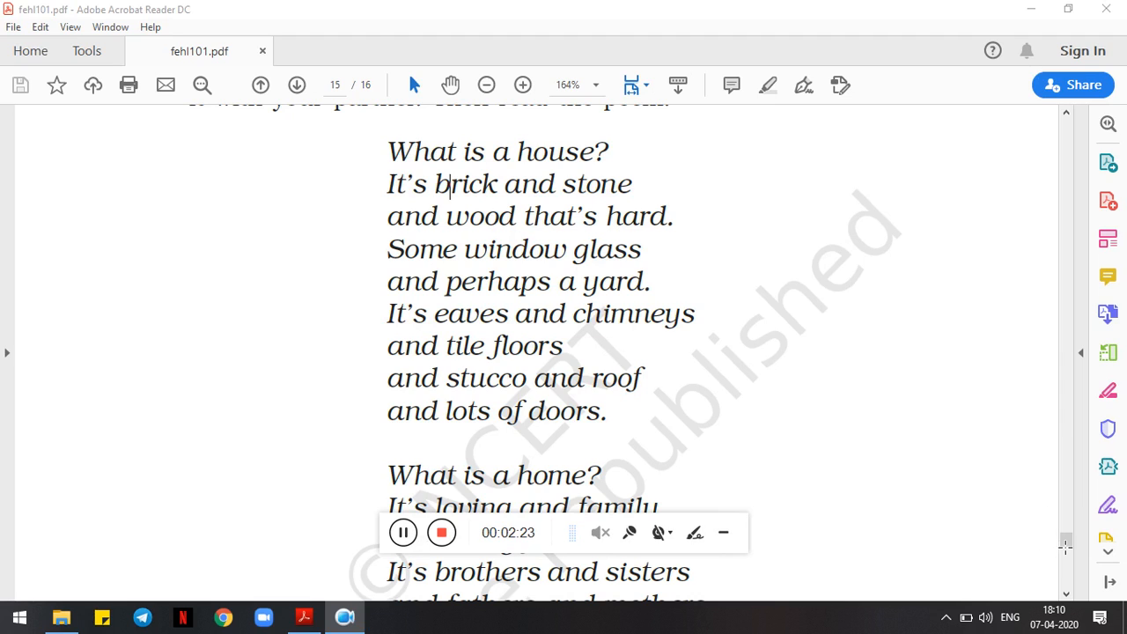
left_click_drag(1065, 546, 1066, 550)
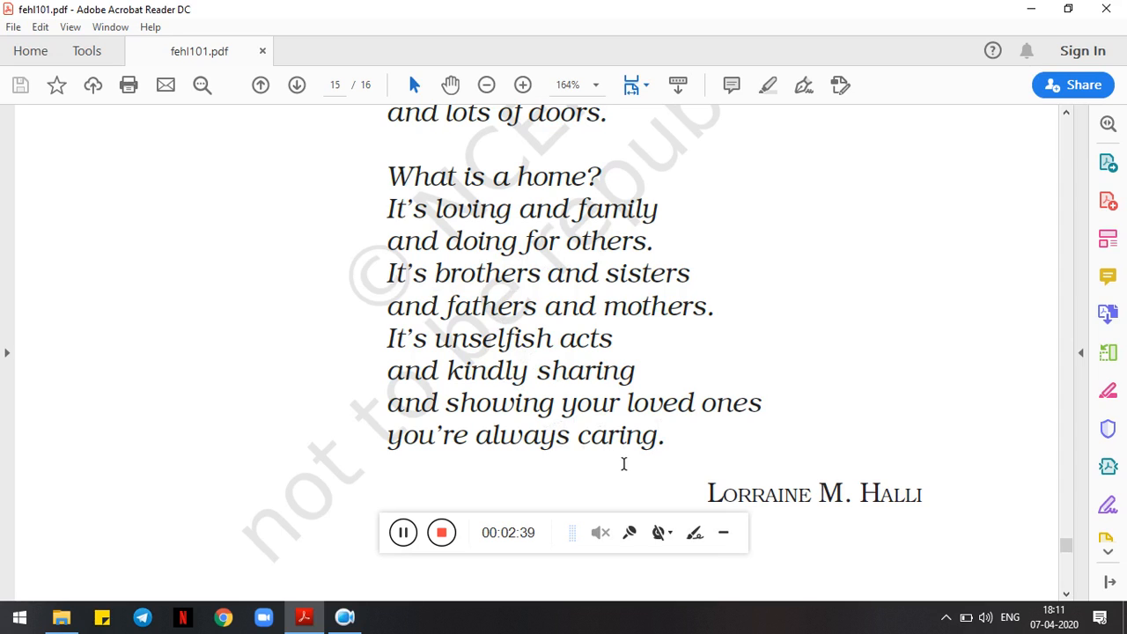
- Clear the accidental whole-page image selection before highlighting the stanza's vocabulary words
left_click(695, 212)
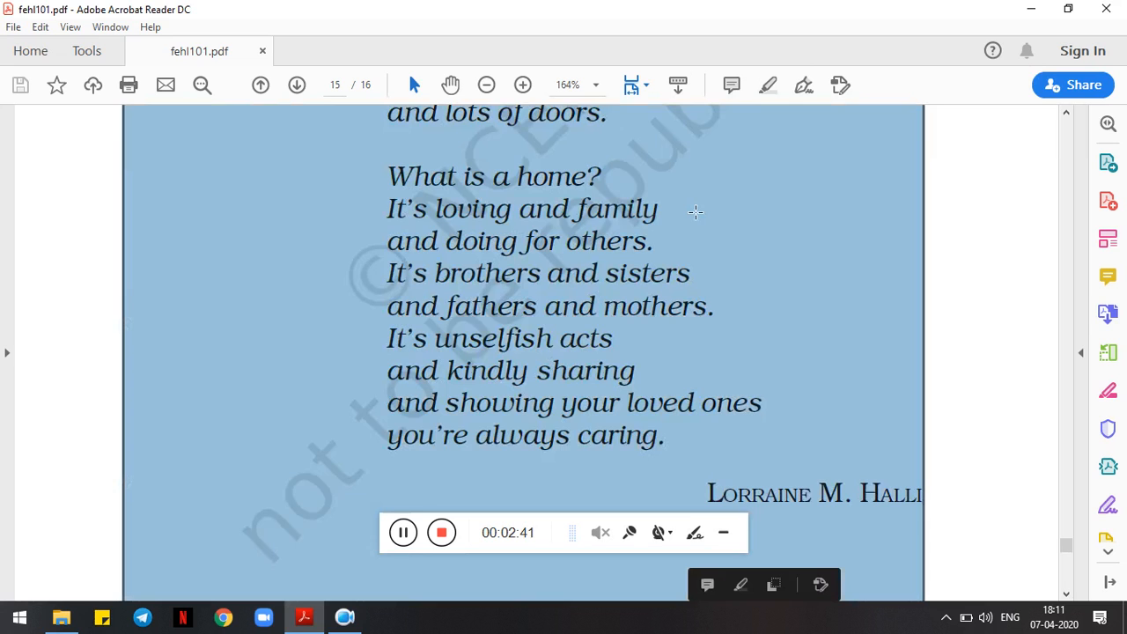
left_click(696, 212)
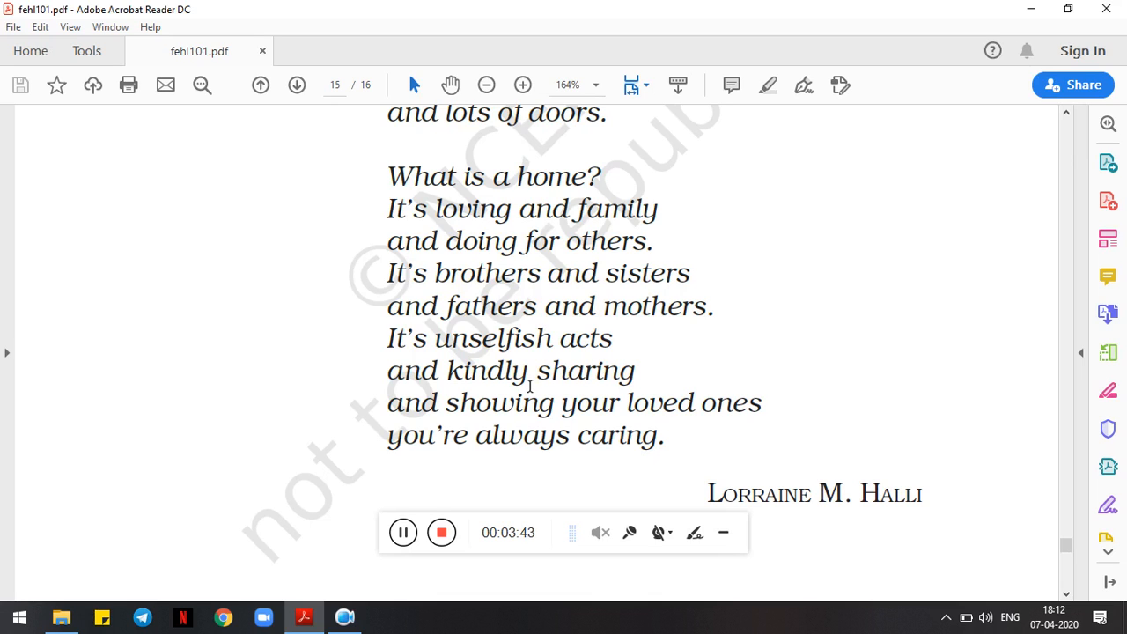
left_click(403, 532)
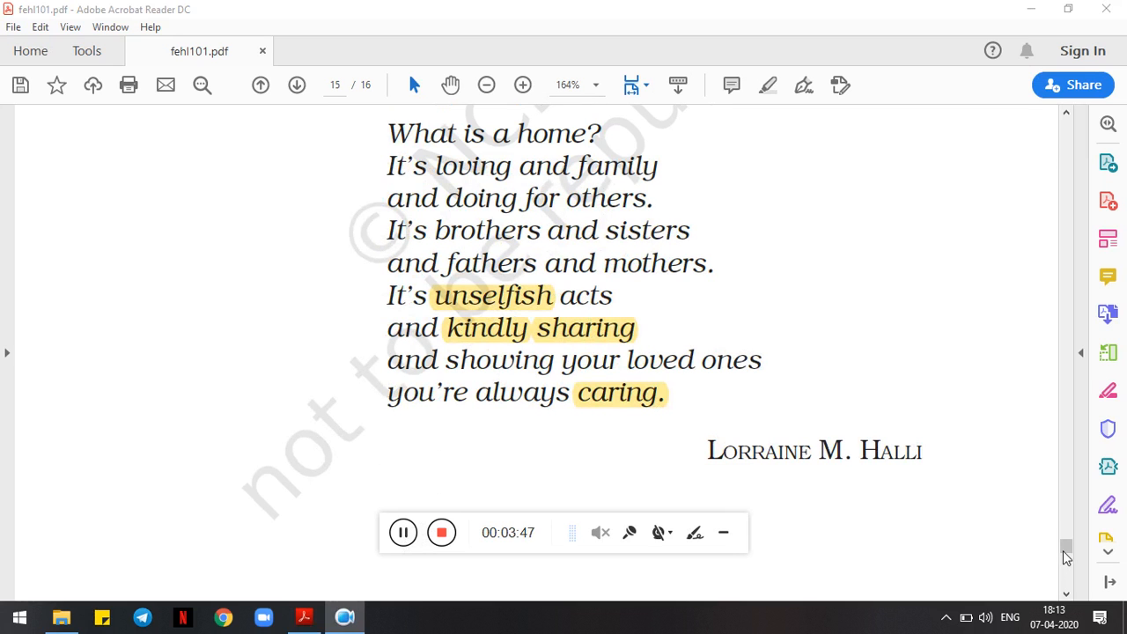
left_click_drag(1066, 553, 1066, 550)
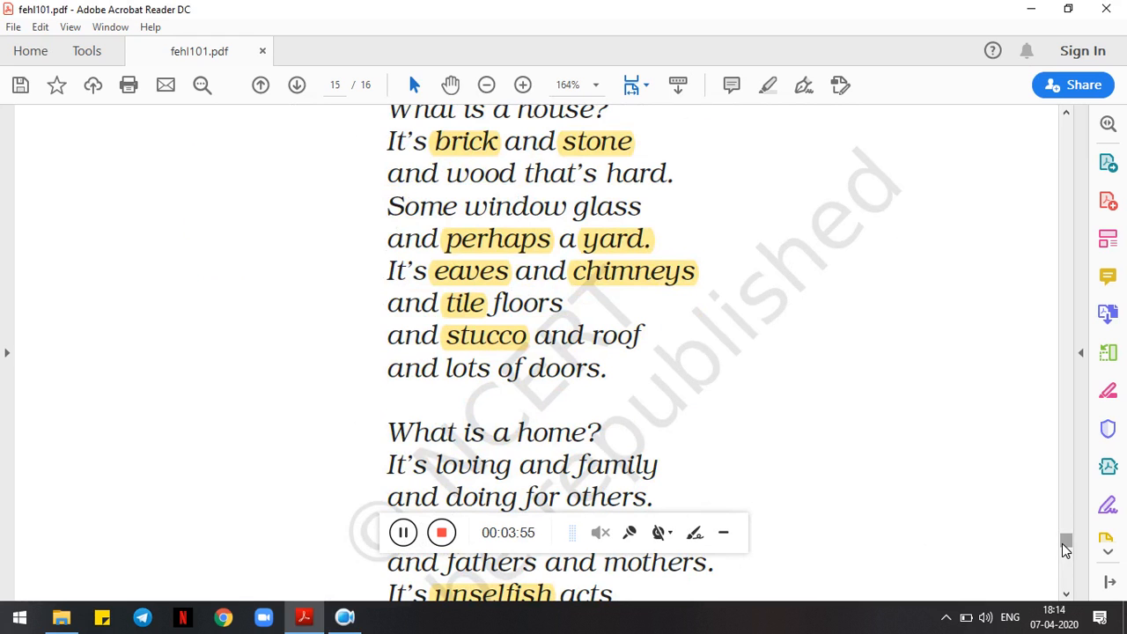
left_click_drag(1066, 551, 1065, 553)
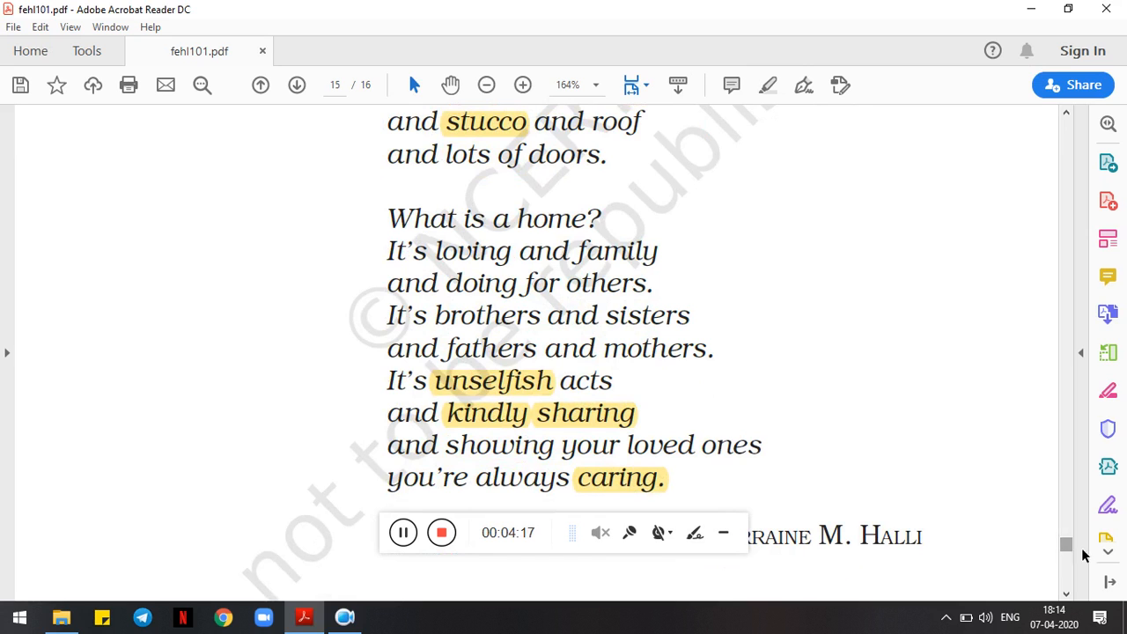
left_click_drag(1070, 551, 1066, 570)
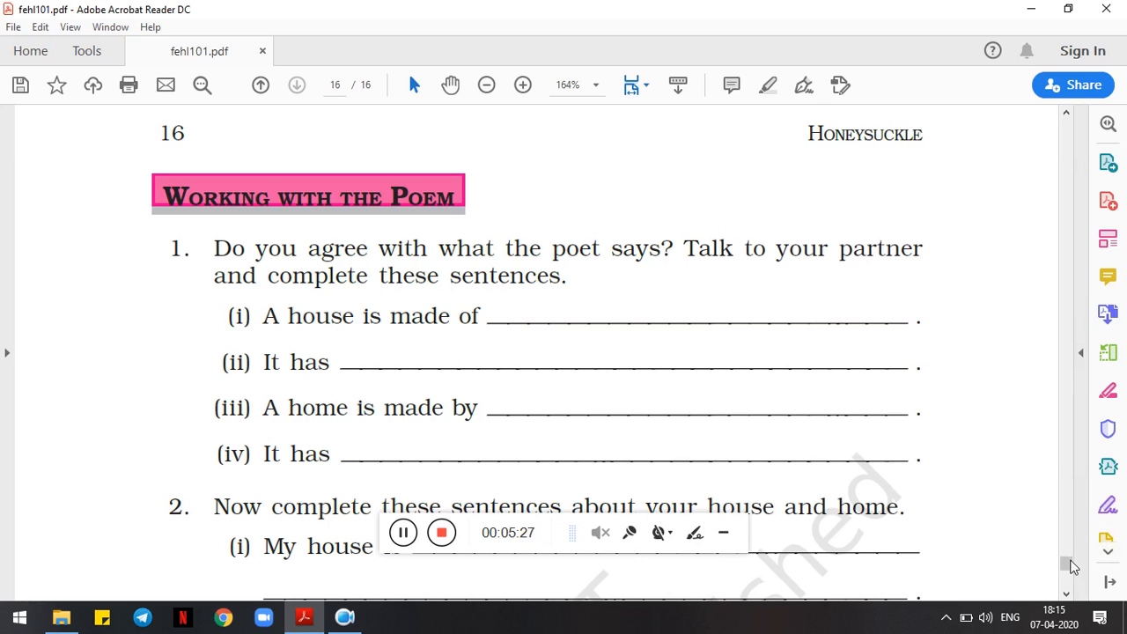
left_click_drag(1068, 563, 1068, 577)
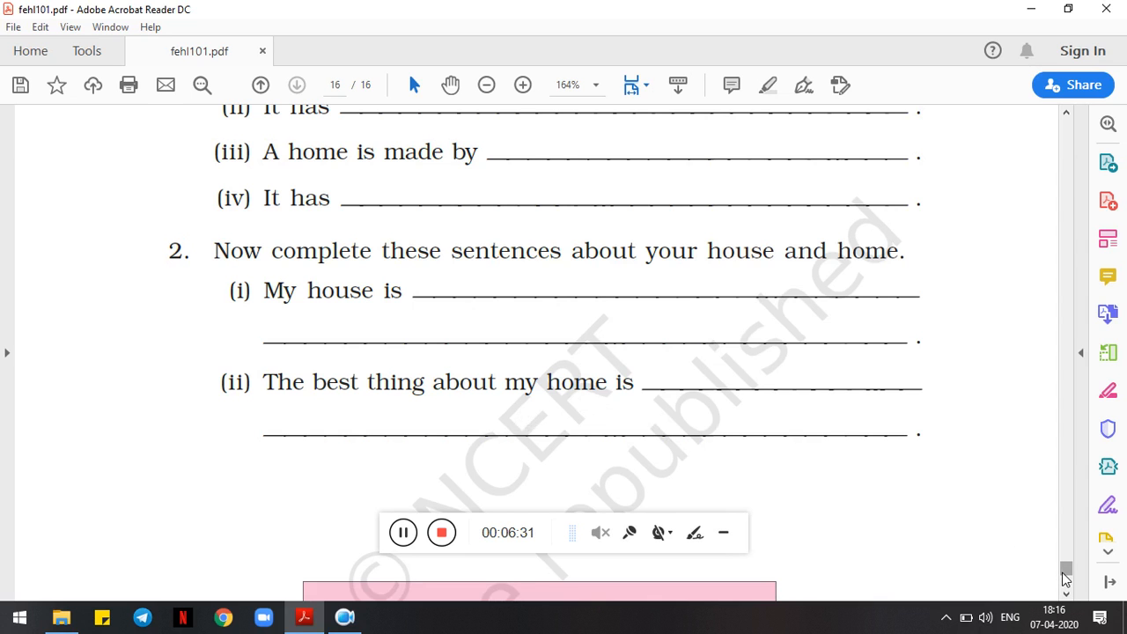
left_click_drag(1065, 578, 1059, 546)
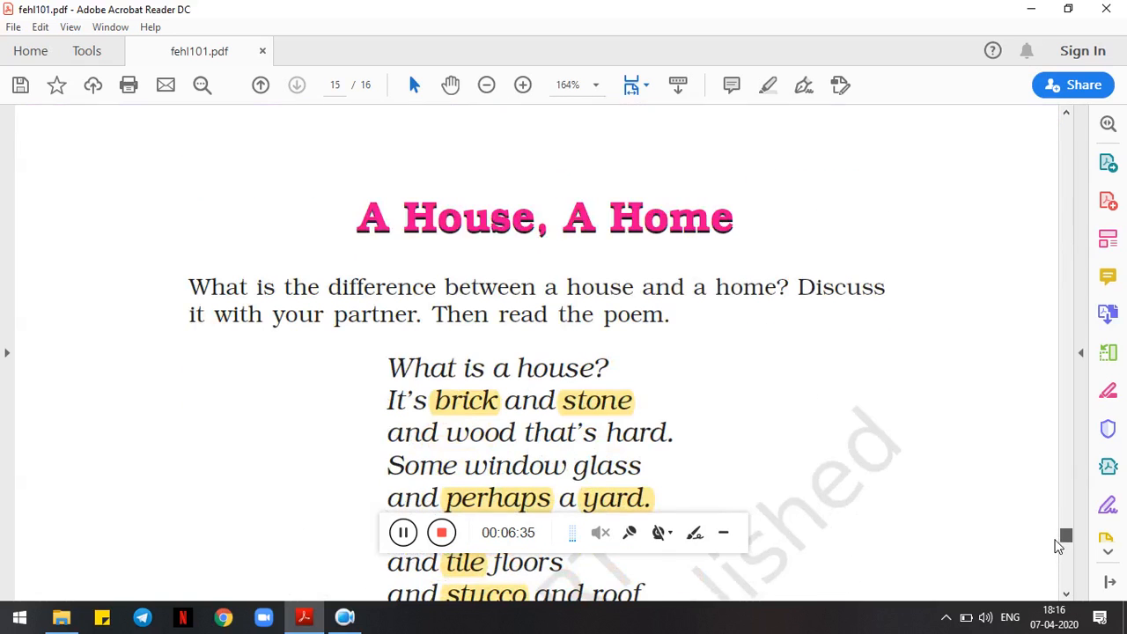